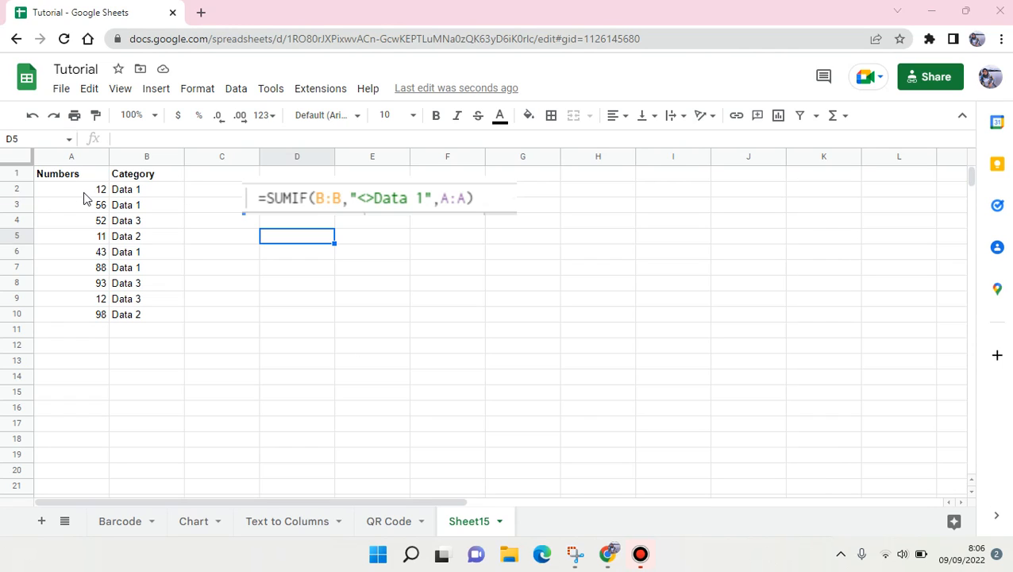
left_click(135, 192)
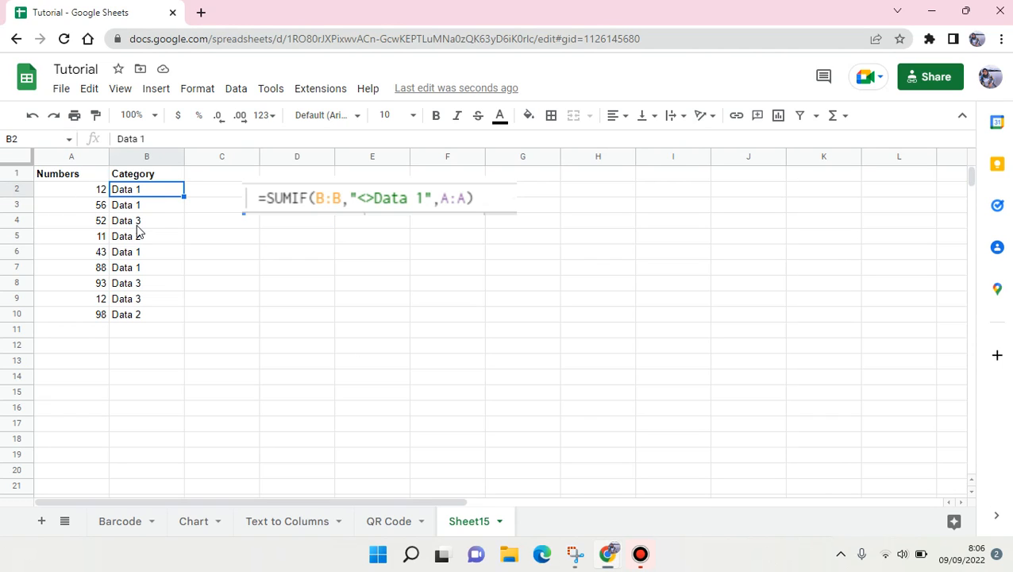
left_click(136, 223)
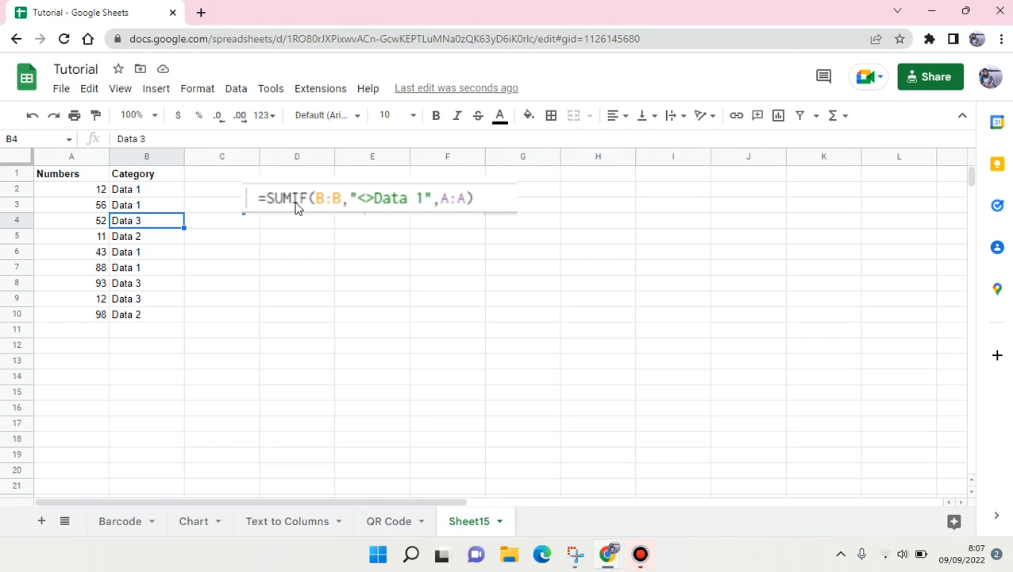
left_click(253, 225)
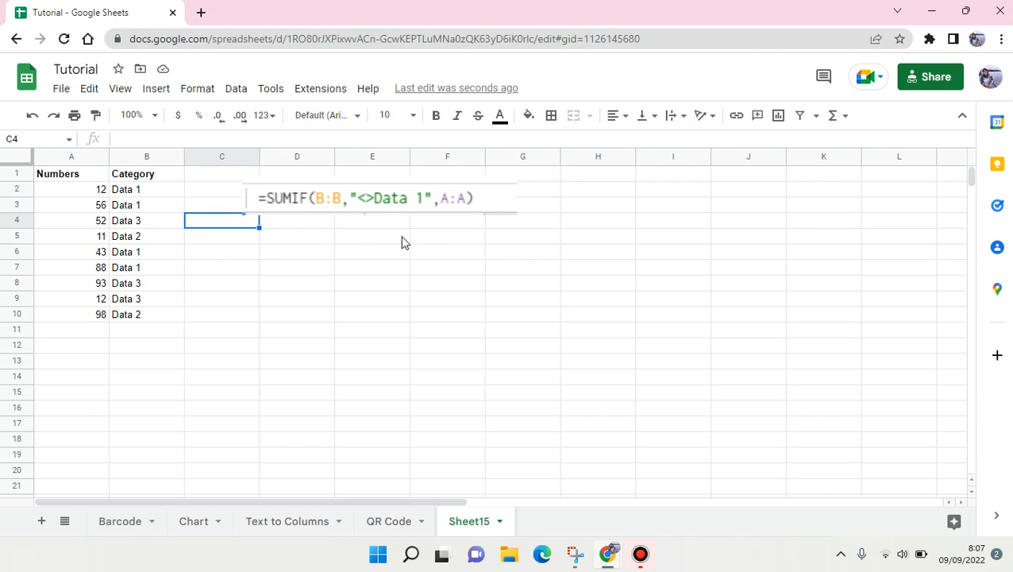
- Start a SUMIF formula in cell D6 with the whole Category column B:B as its range
left_click(328, 254)
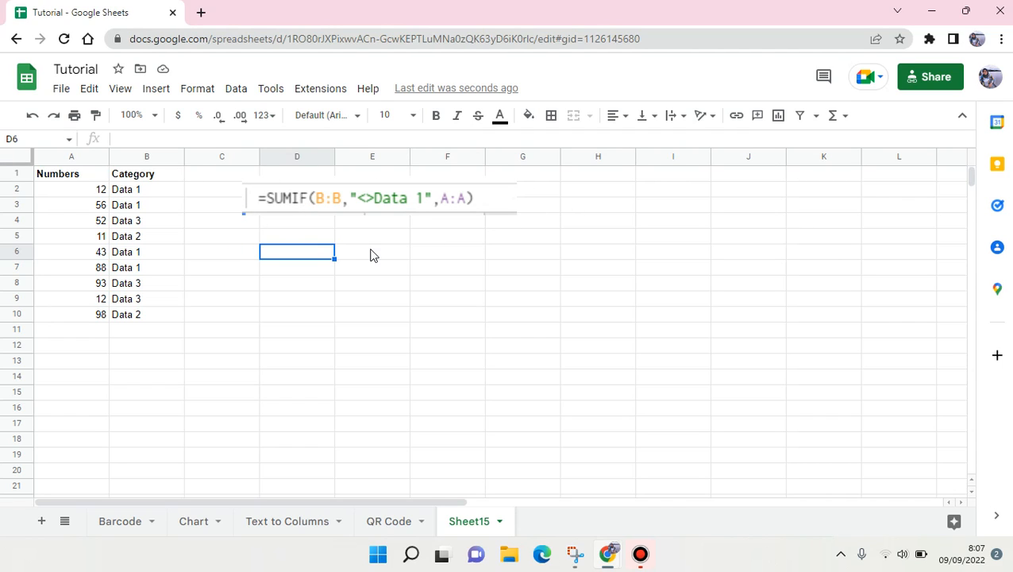
type("=")
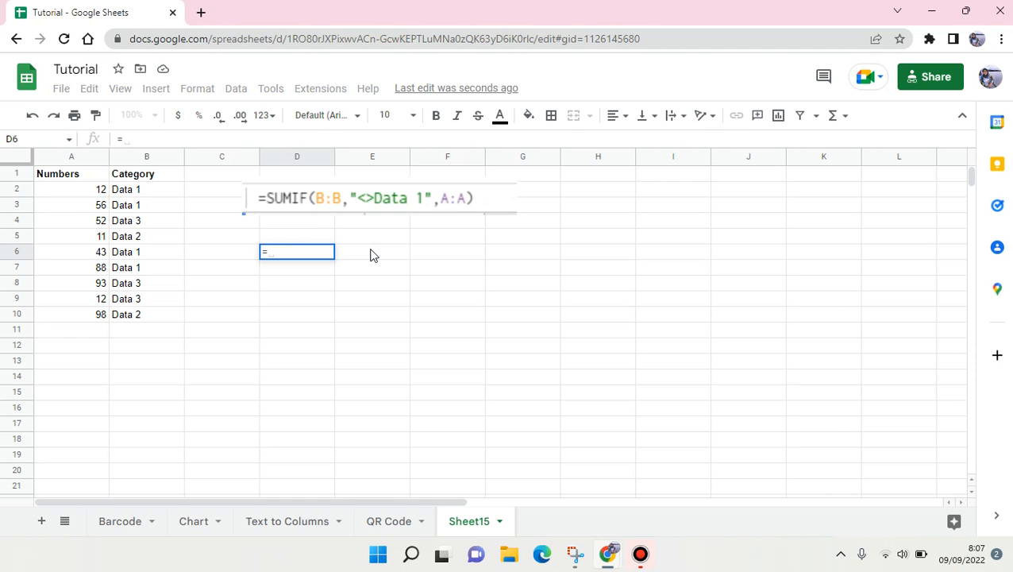
type("SUM")
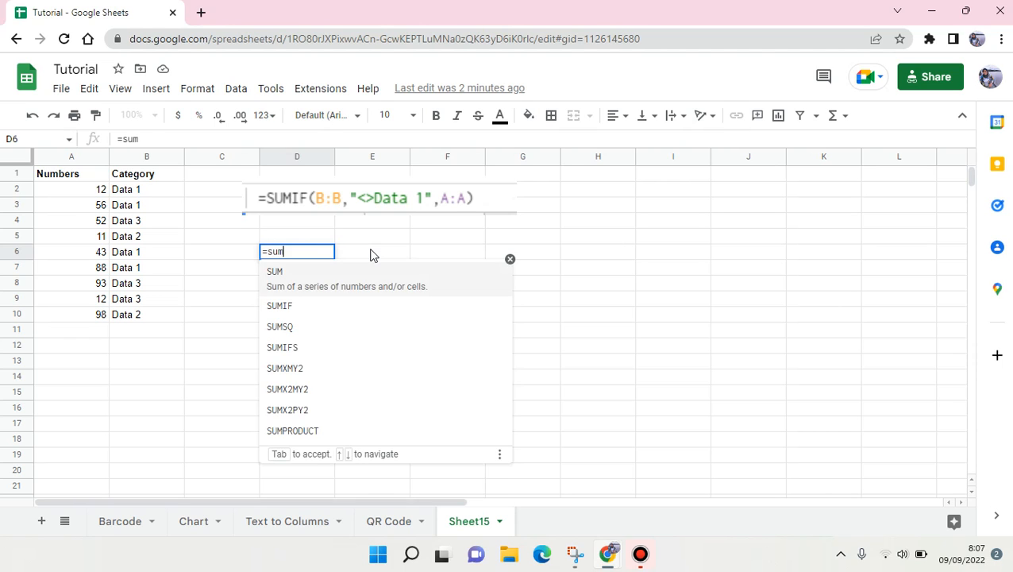
key("BackSpace")
key("BackSpace")
key("BackSpace")
type("UMIF(")
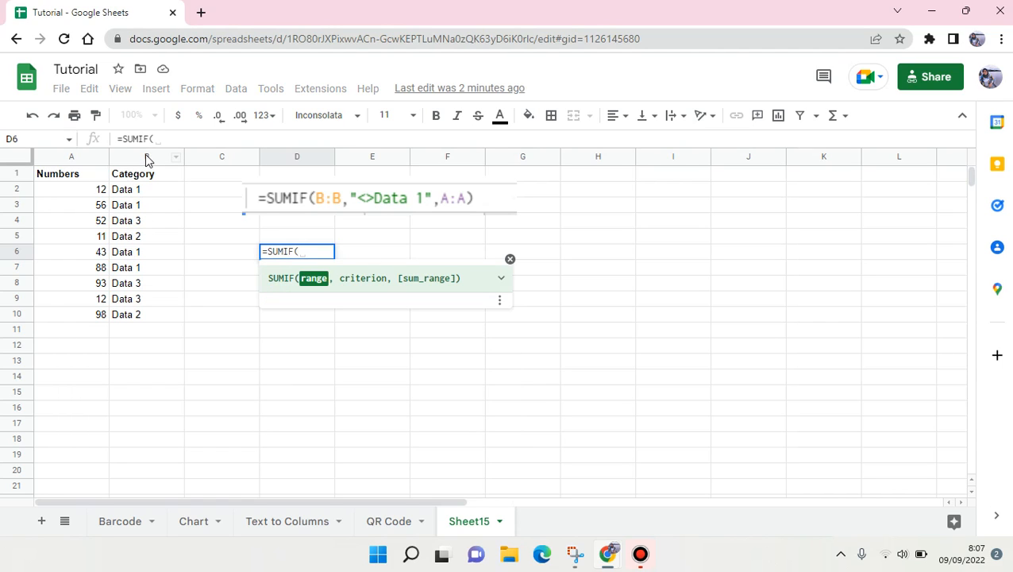
left_click(147, 156)
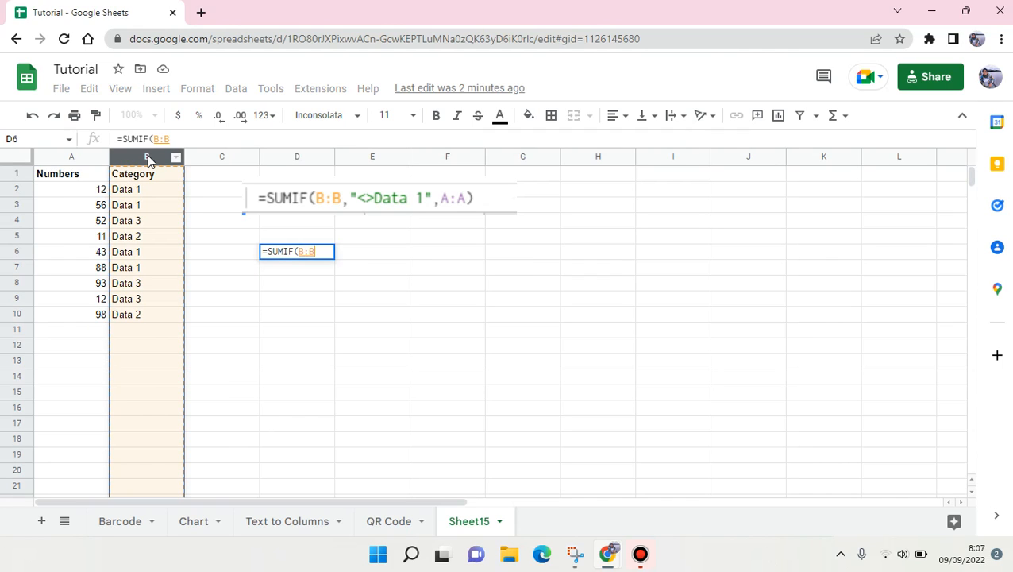
type(".\"")
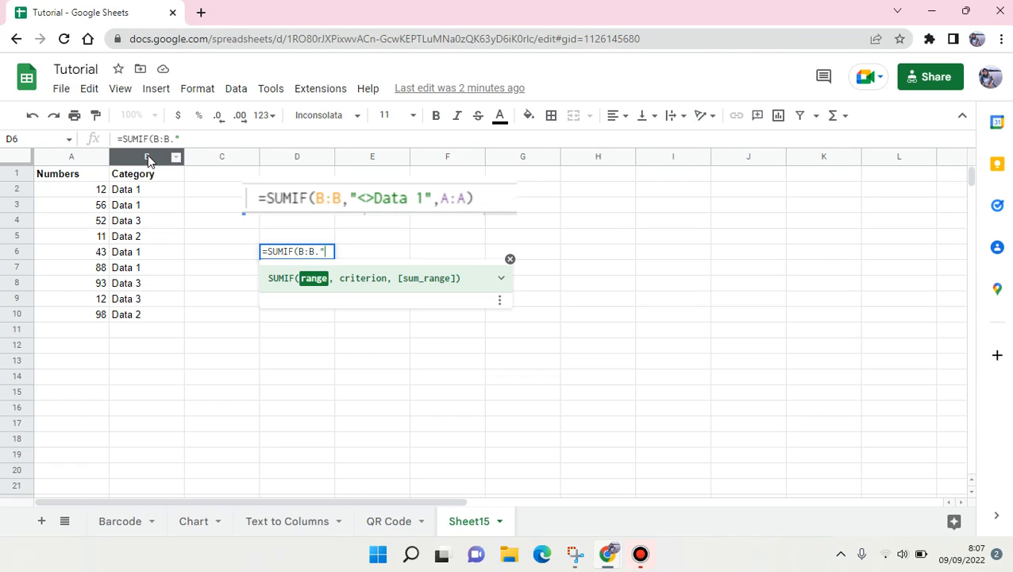
key("BackSpace")
key("BackSpace")
type(",")
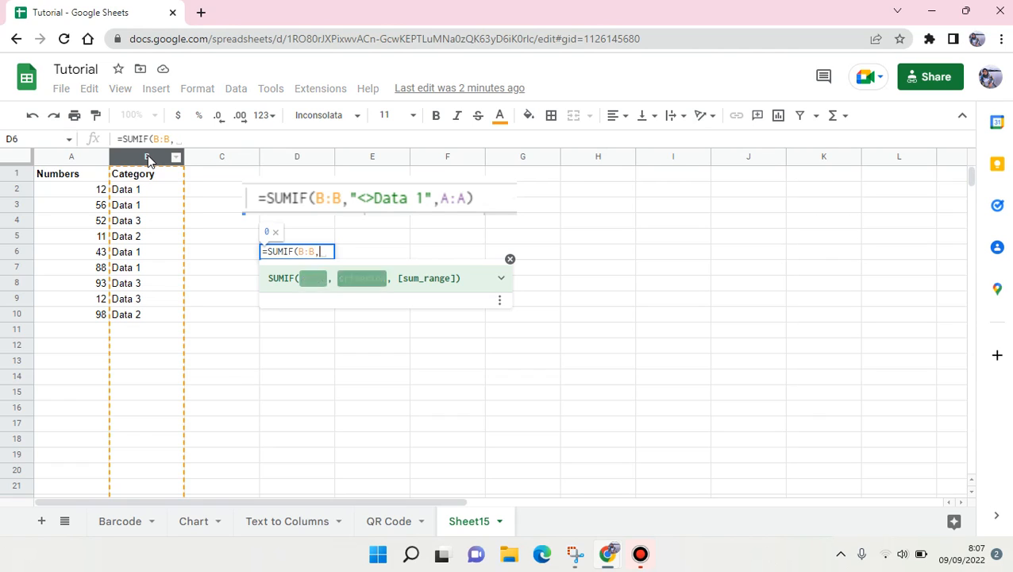
- Enter "<>Data 1" as the SUMIF criterion in D6 so that Data 1 rows are excluded
type("\"")
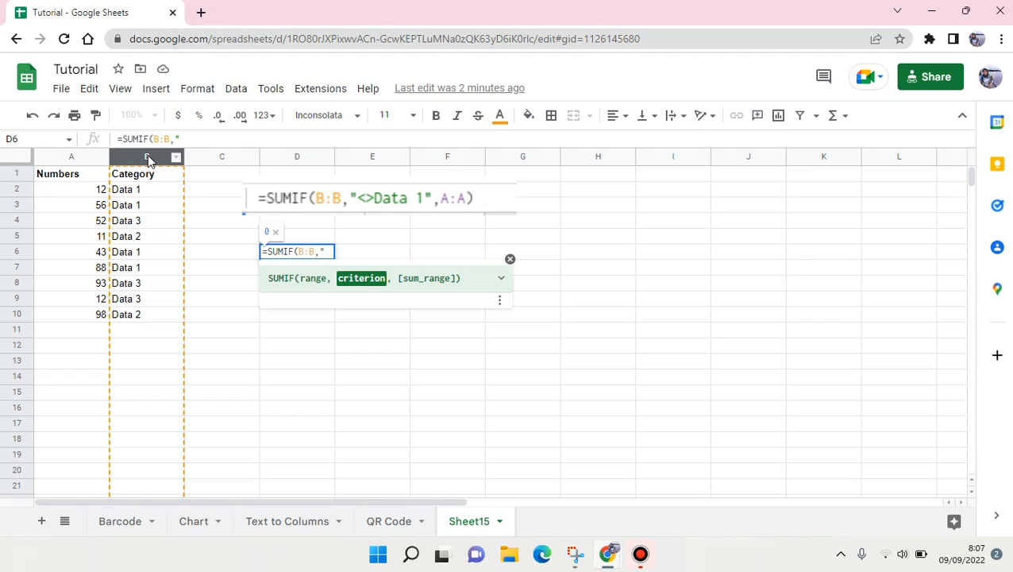
type("<>")
type("dAT")
key("BackSpace")
key("BackSpace")
key("BackSpace")
type("Data")
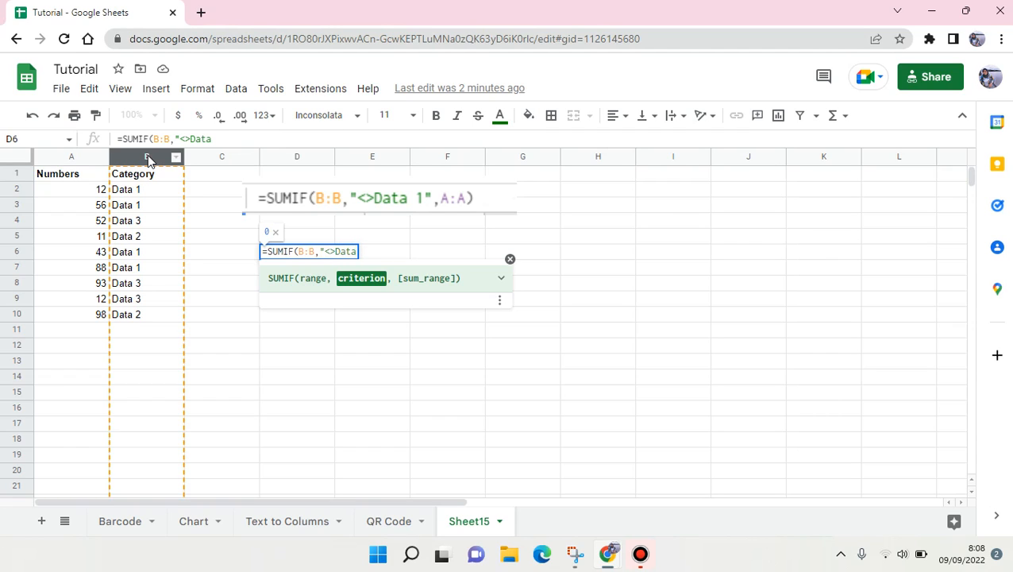
type(" 1")
type("\",")
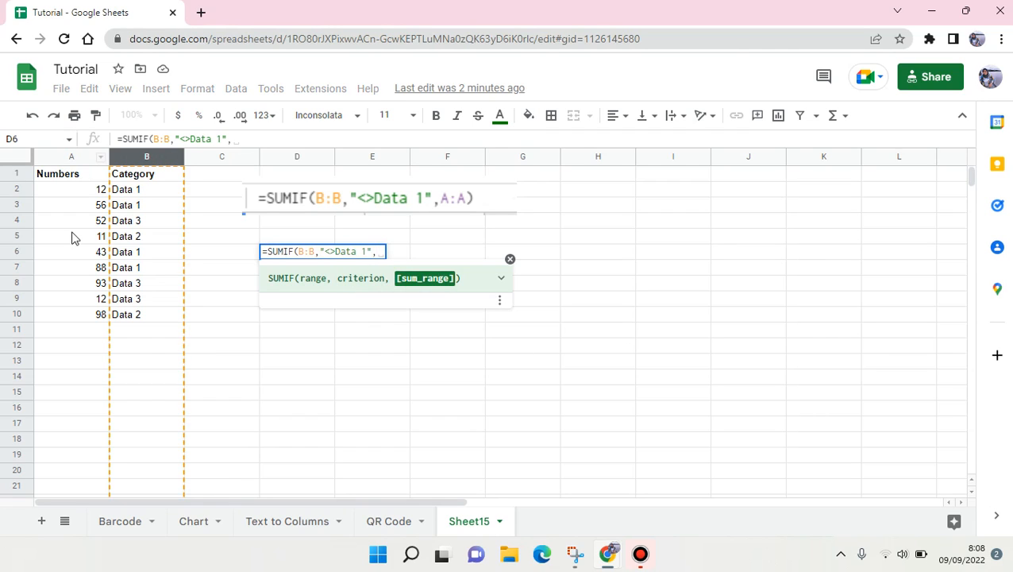
- Complete the SUMIF formula in D6 with the Numbers column A:A as the sum range
left_click(69, 159)
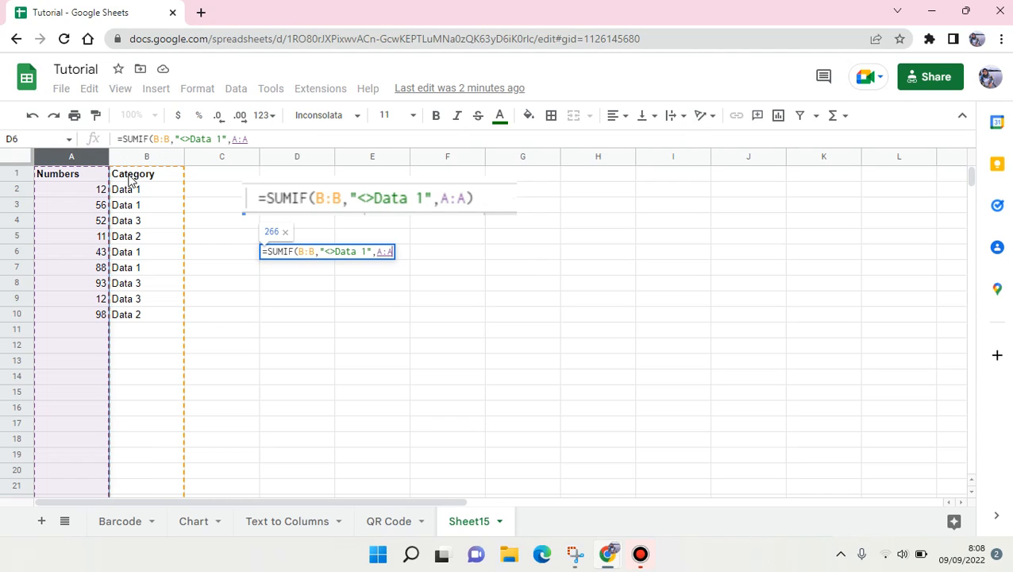
key("Return")
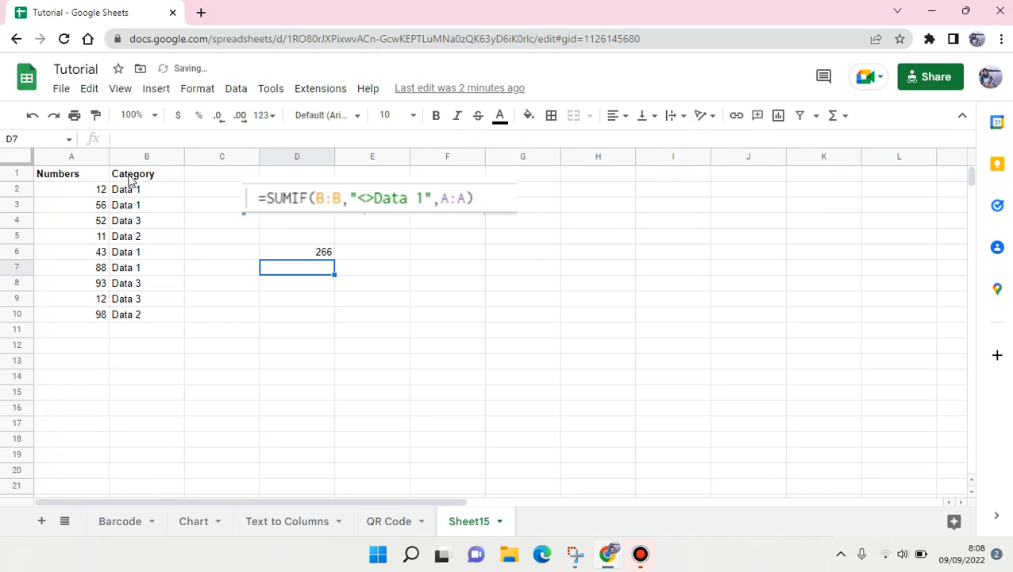
left_click(306, 257)
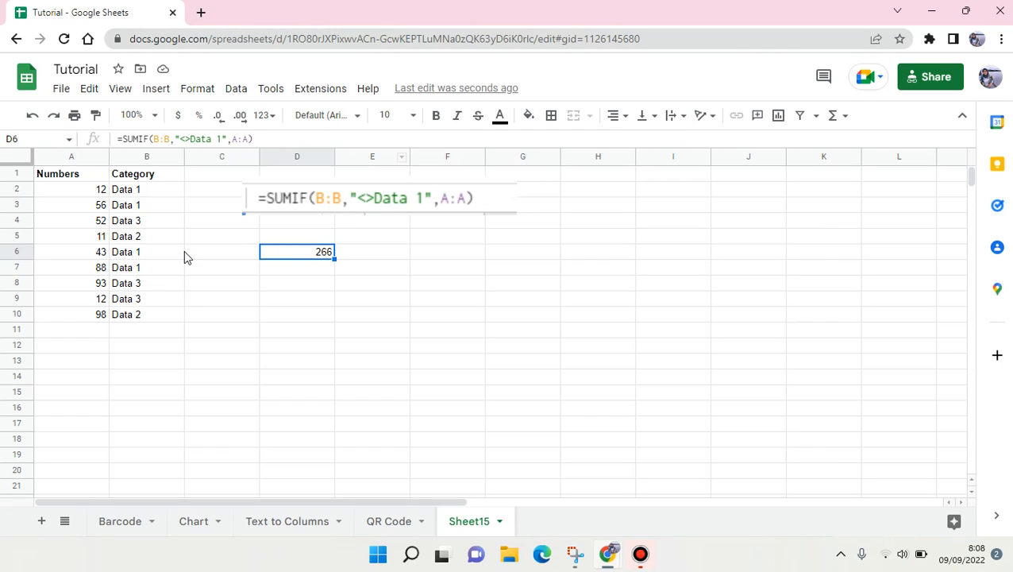
- Begin a new formula in cell D7, directly below the SUMIF formula
key("Down")
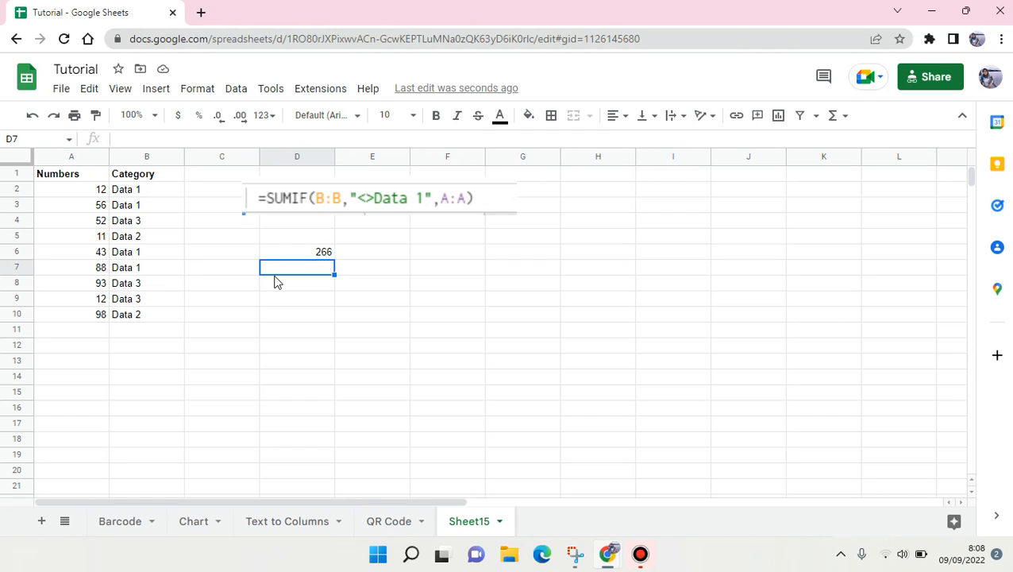
type("=")
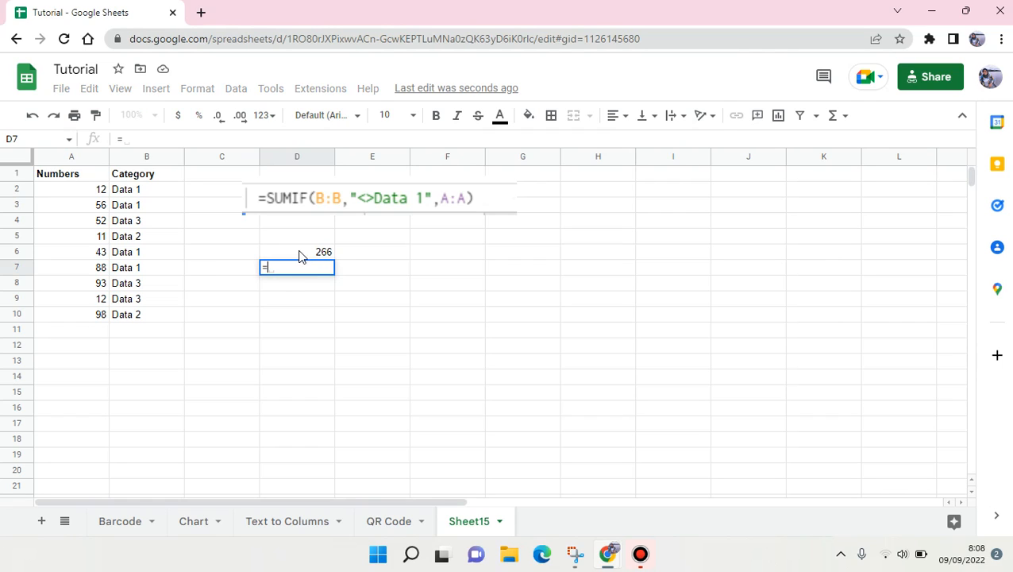
type("SUM")
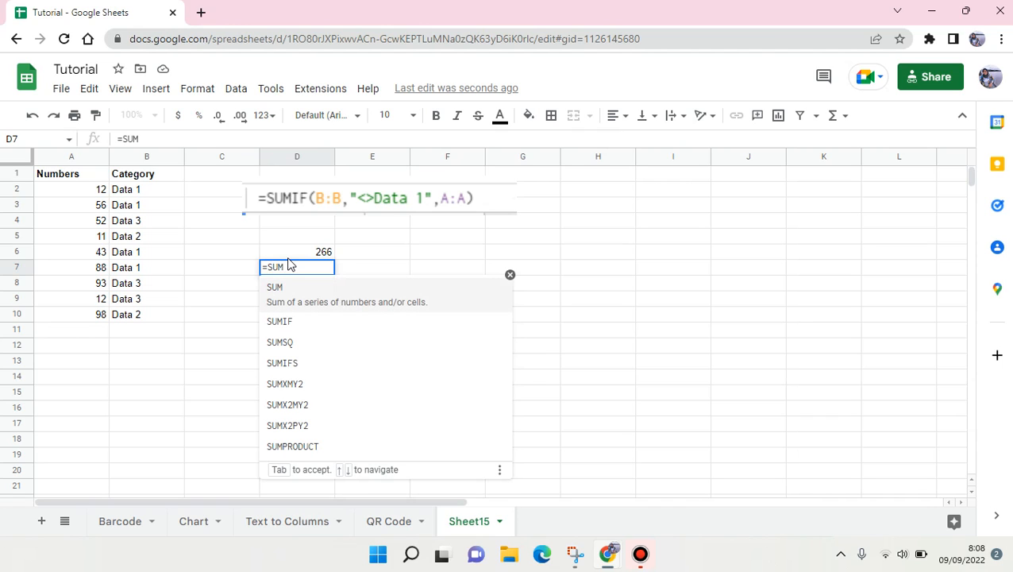
key("BackSpace")
key("BackSpace")
key("BackSpace")
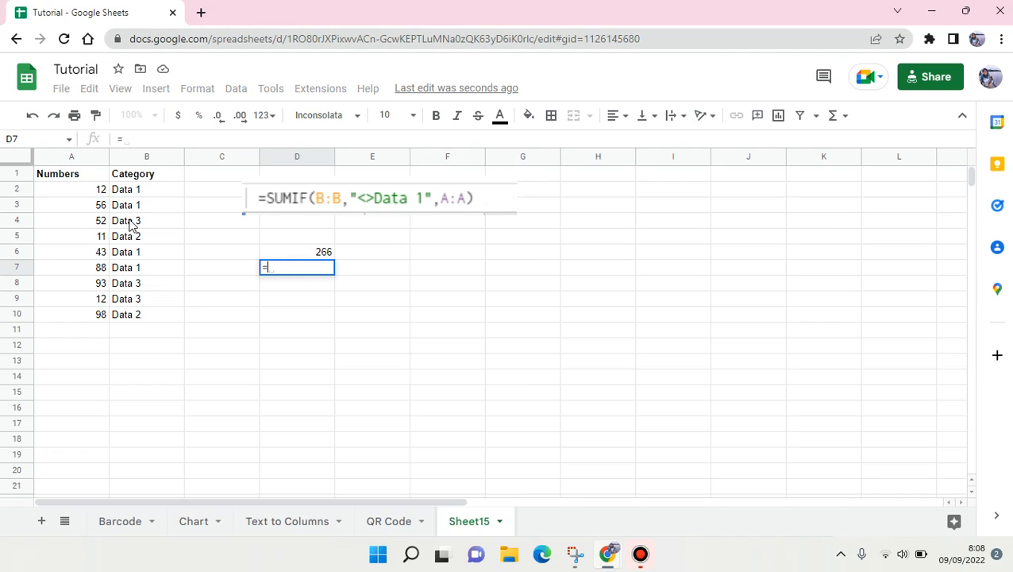
- Add up the numbers of all rows that are not Data 1 in D7 with =A4+A5+A8+A10+A9, and compare it with D6
left_click(100, 223)
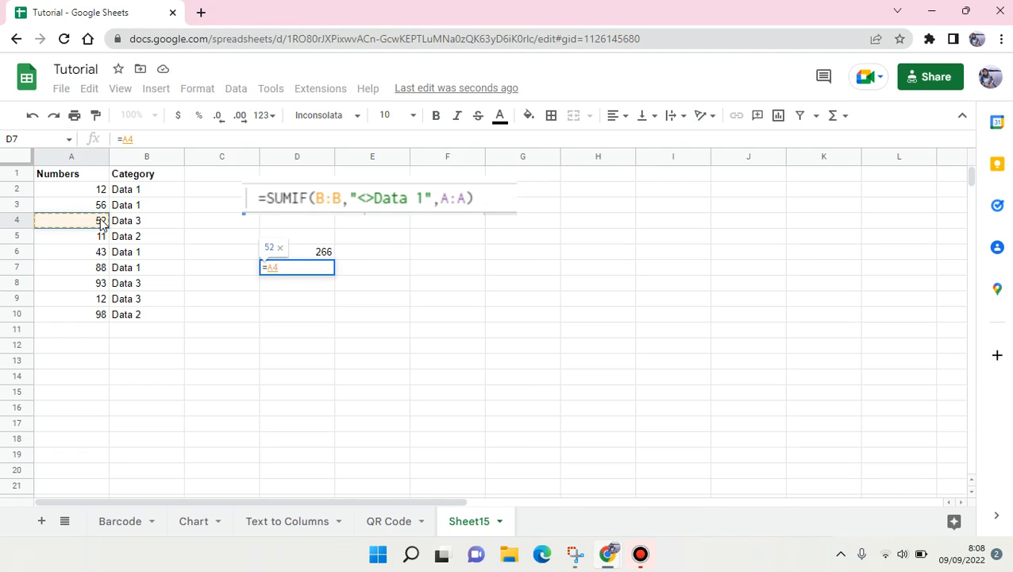
type("+")
left_click(98, 239)
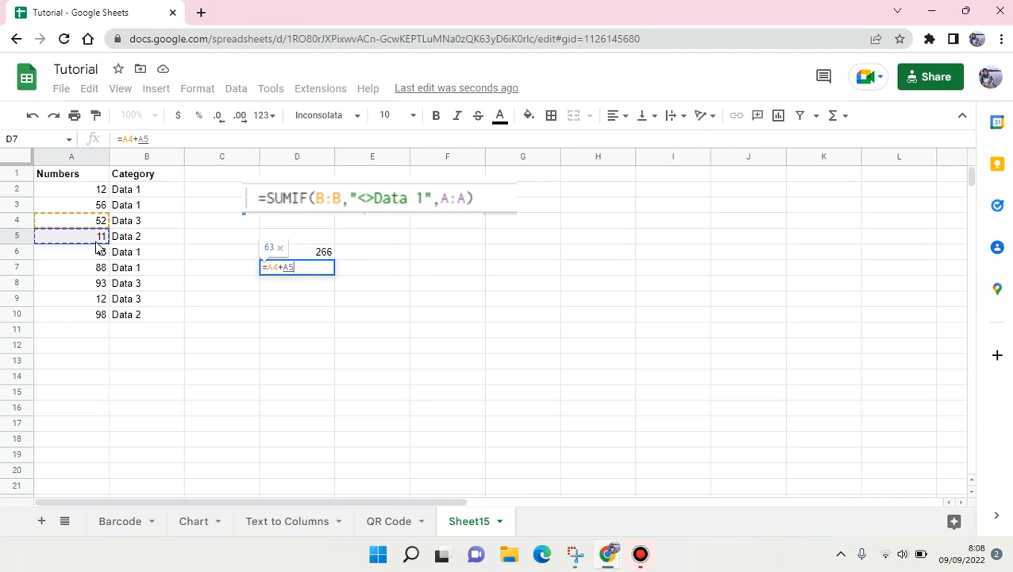
type("+")
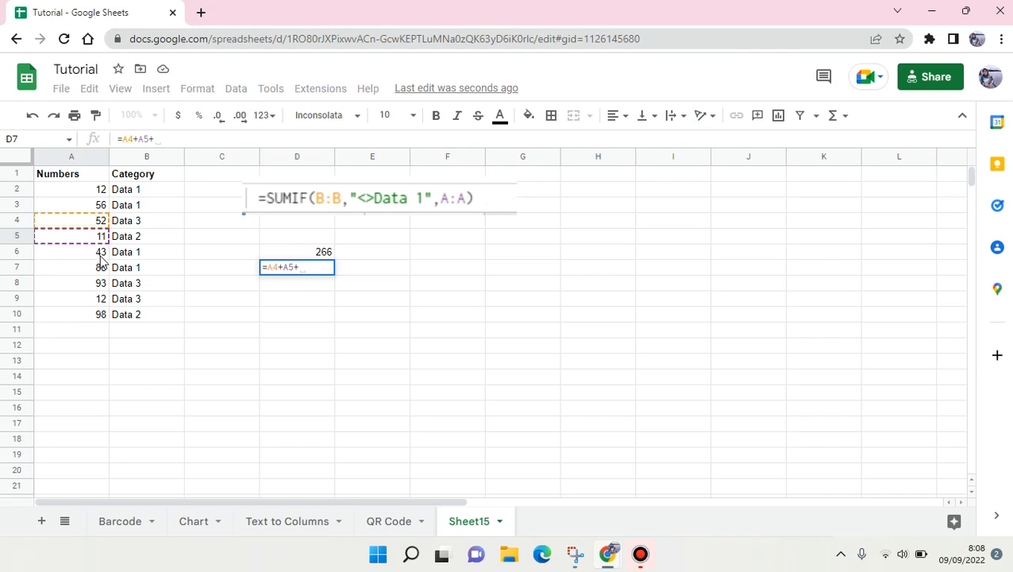
left_click(100, 283)
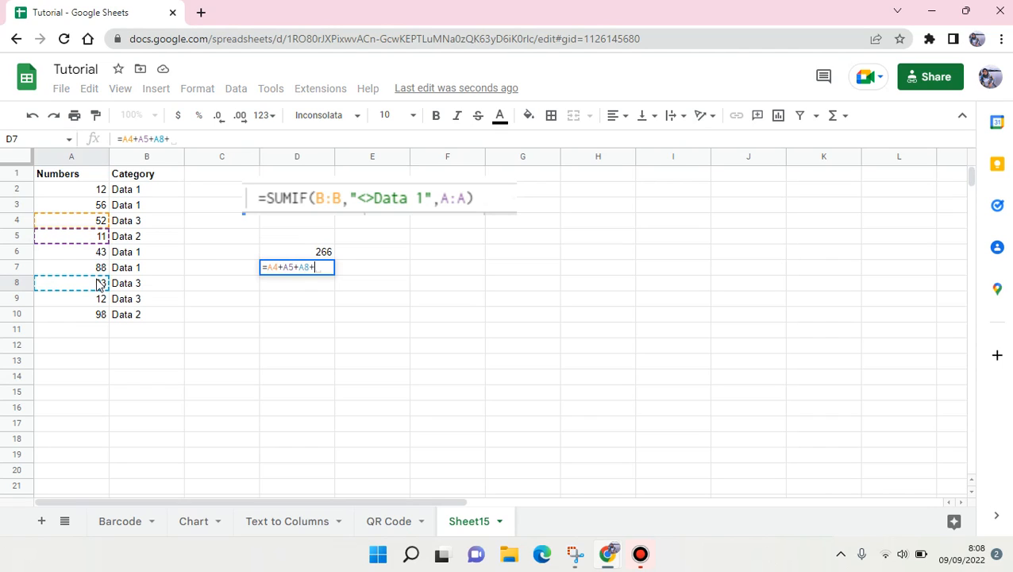
type("+")
left_click(100, 314)
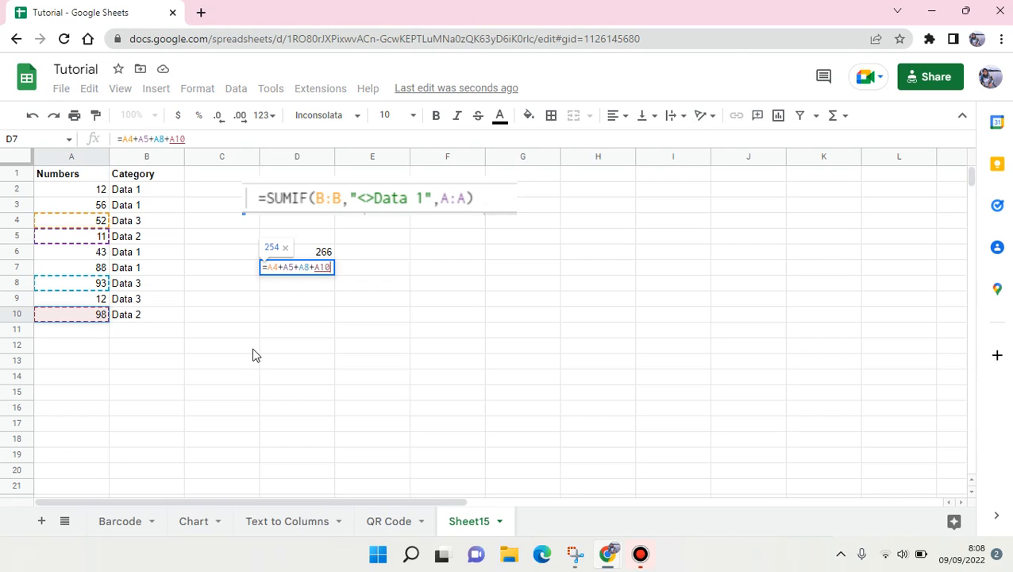
type("+")
left_click(100, 307)
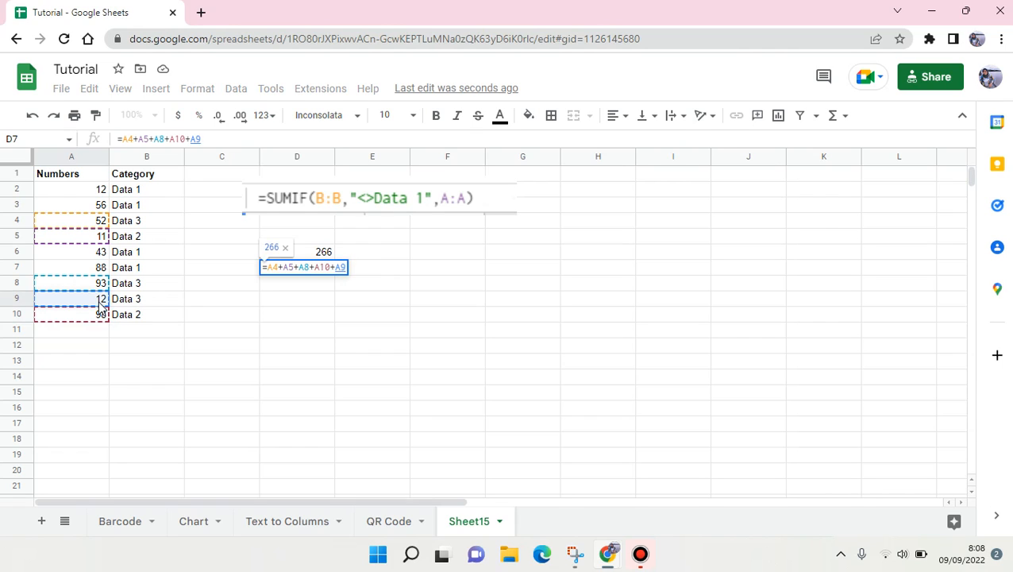
key("Return")
left_click(310, 272)
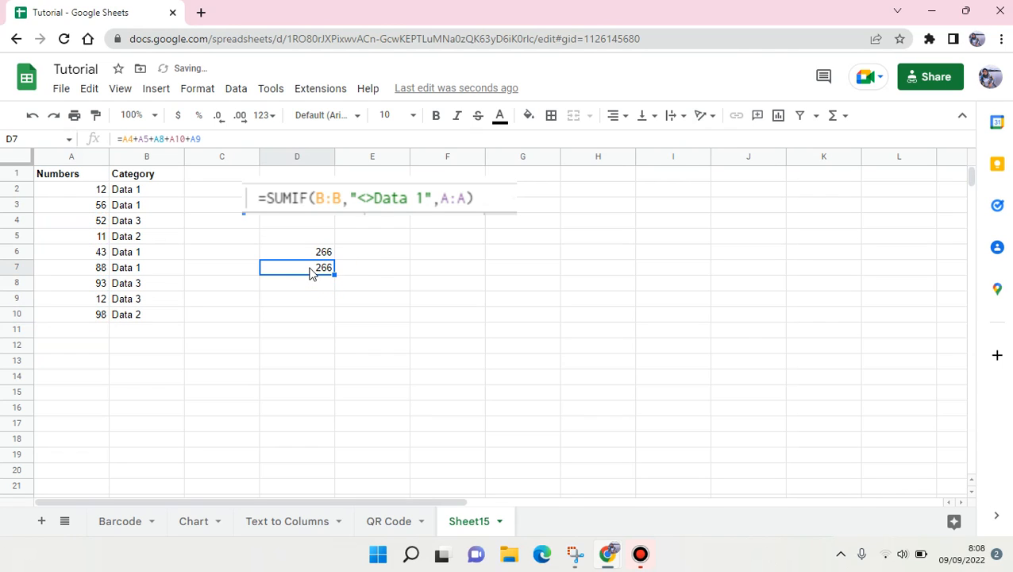
left_click(302, 251)
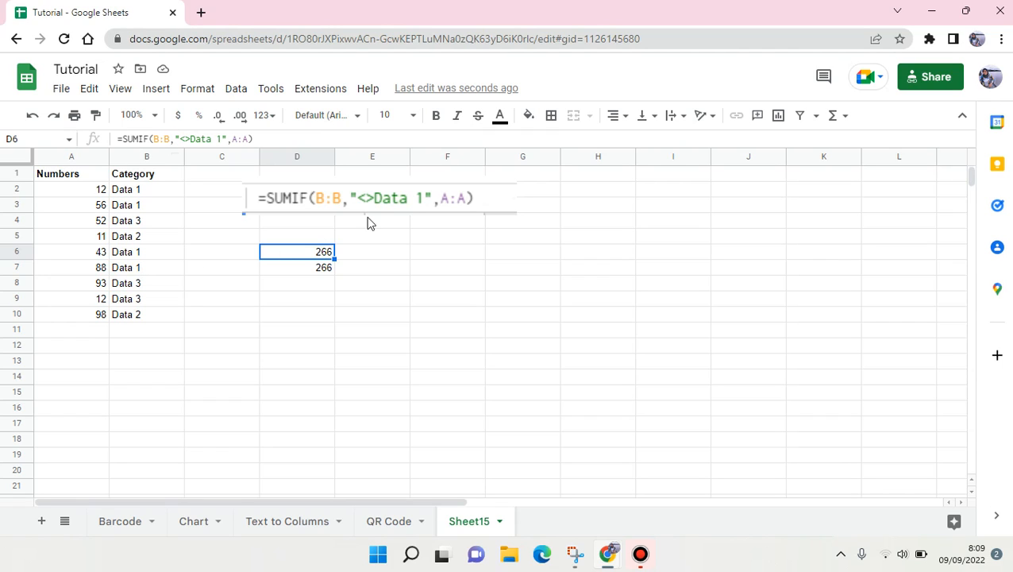
- Start a SUMIF formula in cell D9 with the Category column B:B as the range
left_click(311, 303)
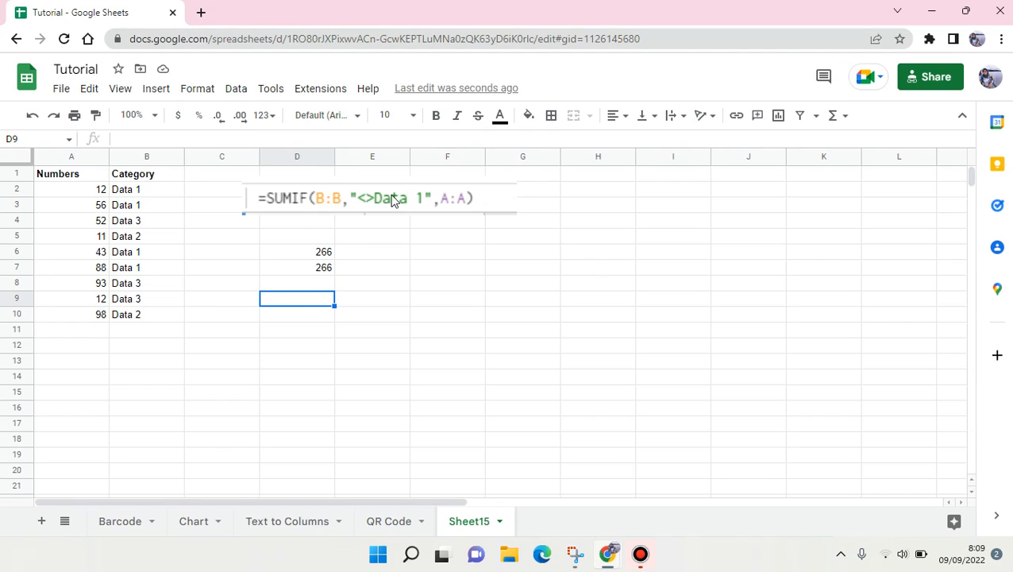
type("=sumif(")
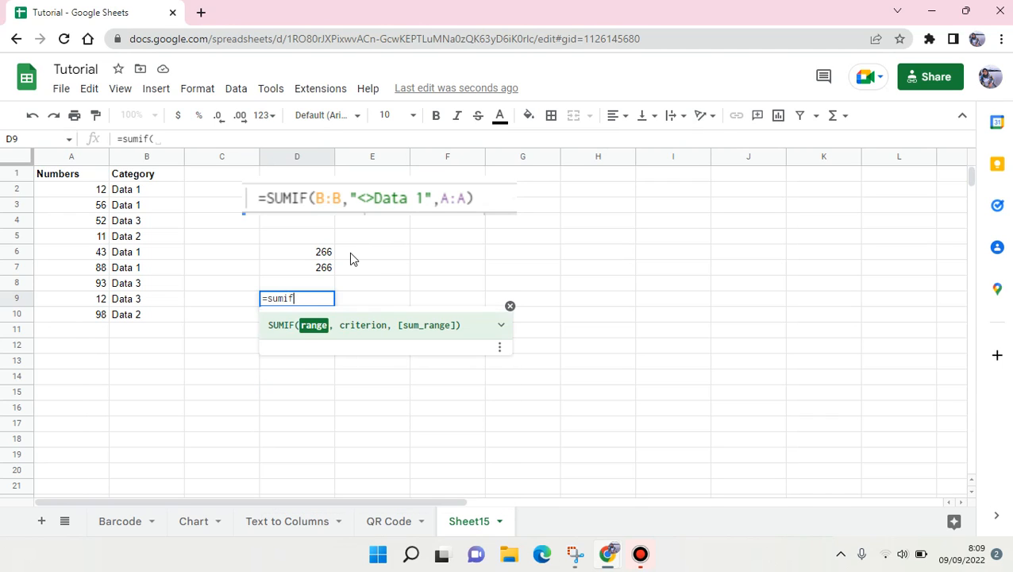
key("BackSpace")
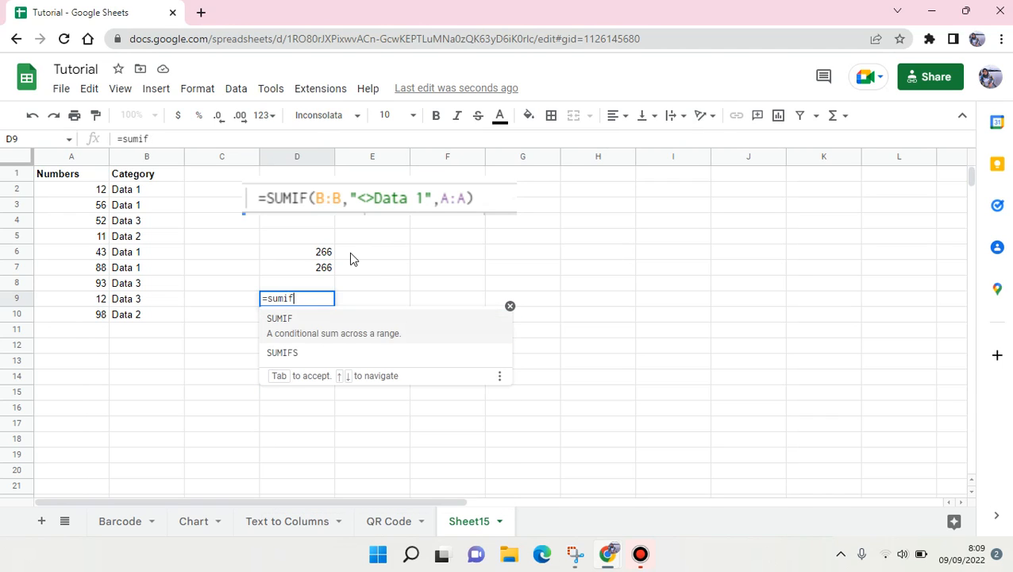
type("(")
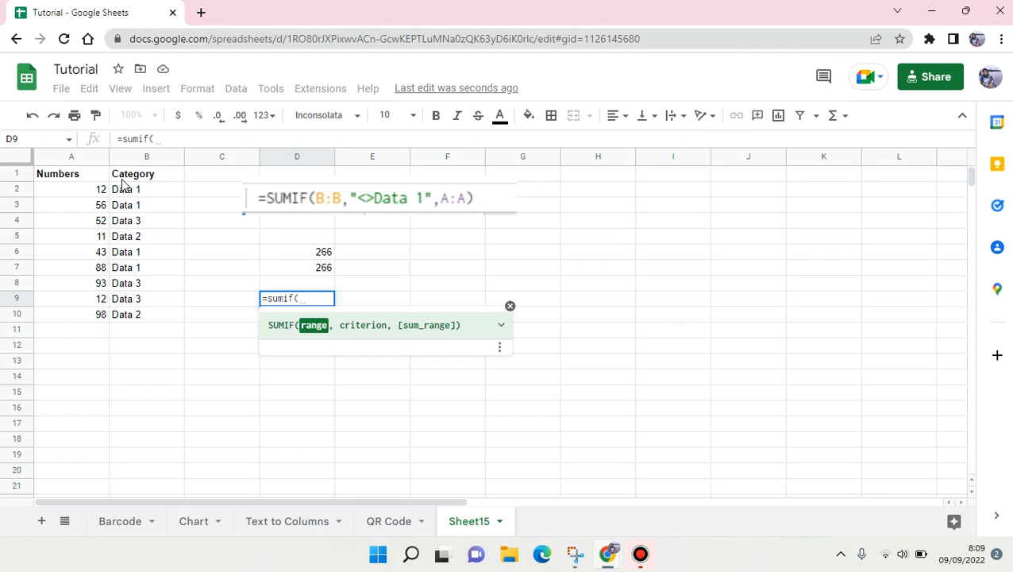
left_click(134, 159)
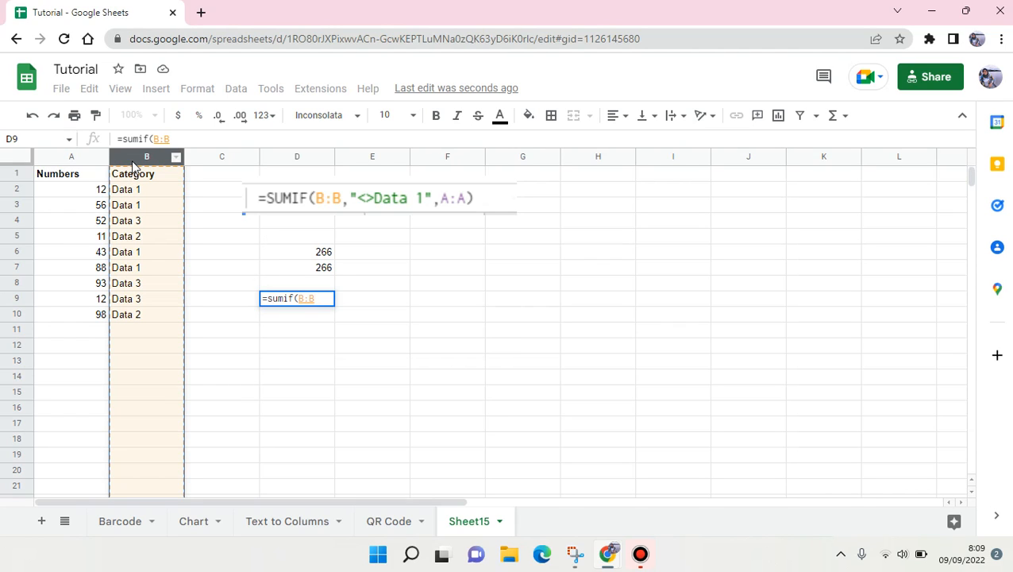
- Complete the D9 formula with the criterion "<>Data 3" and the Numbers column A:A as the sum range
type(",\"")
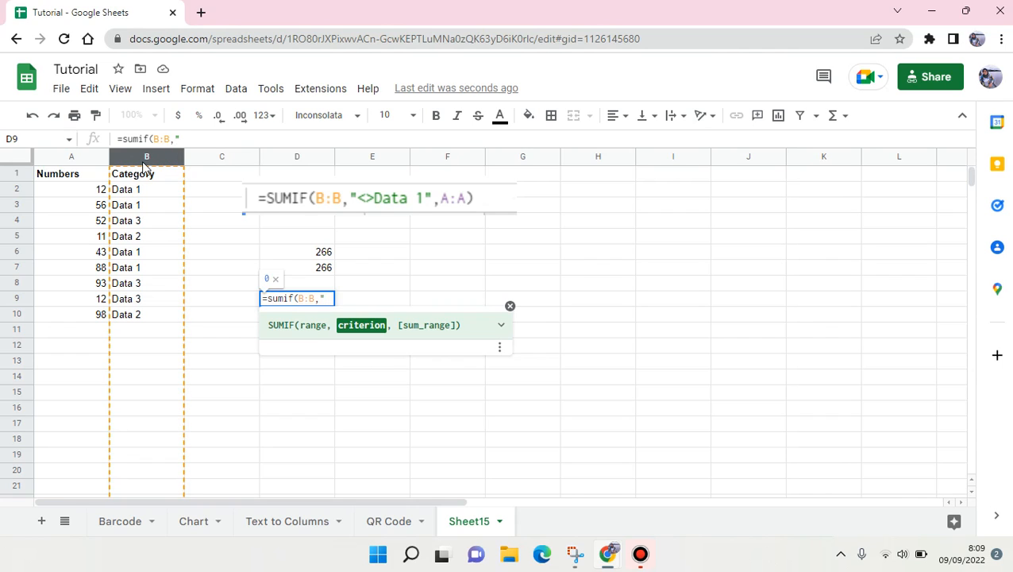
type("<>Data")
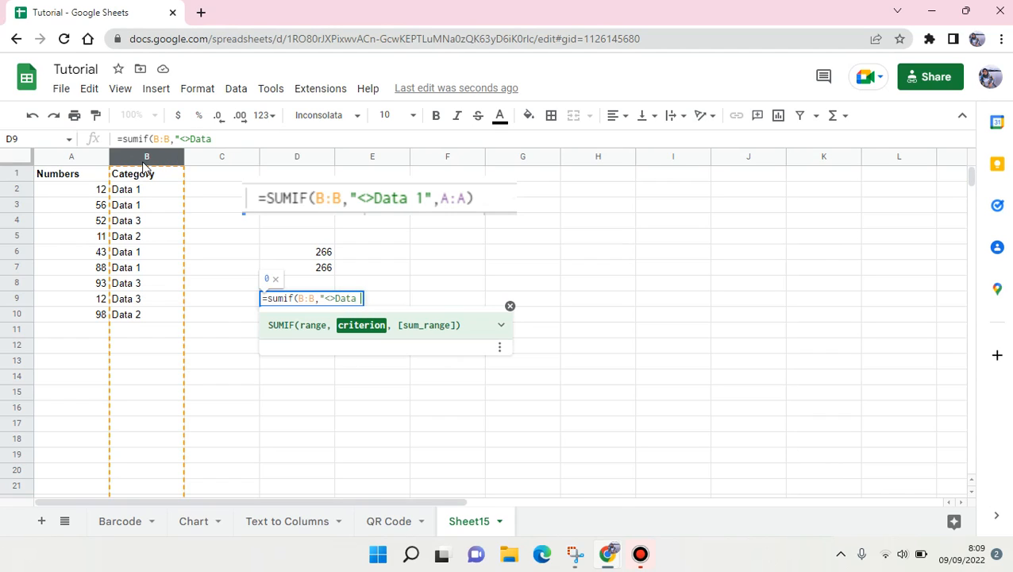
type(" 3\",")
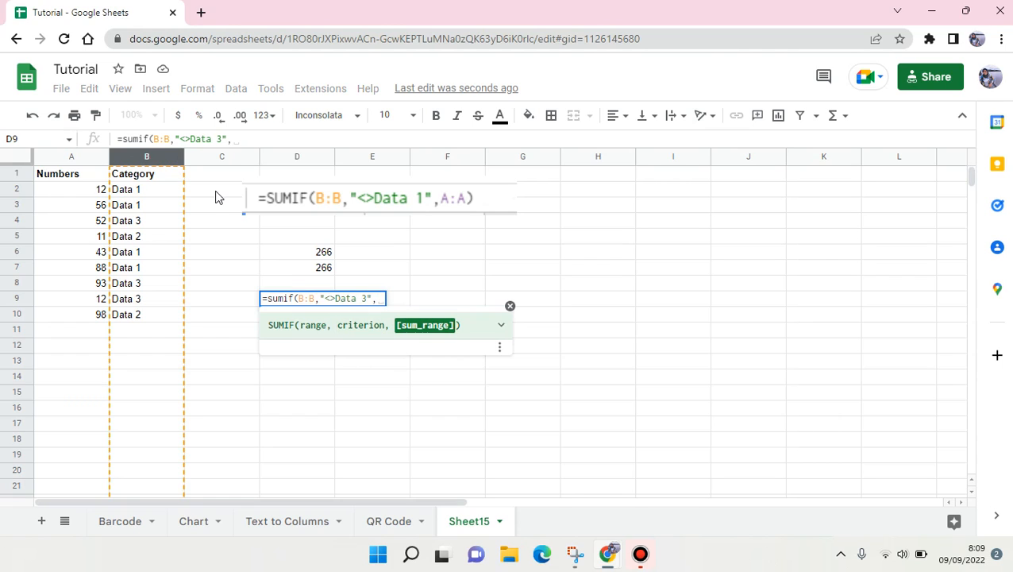
left_click(93, 159)
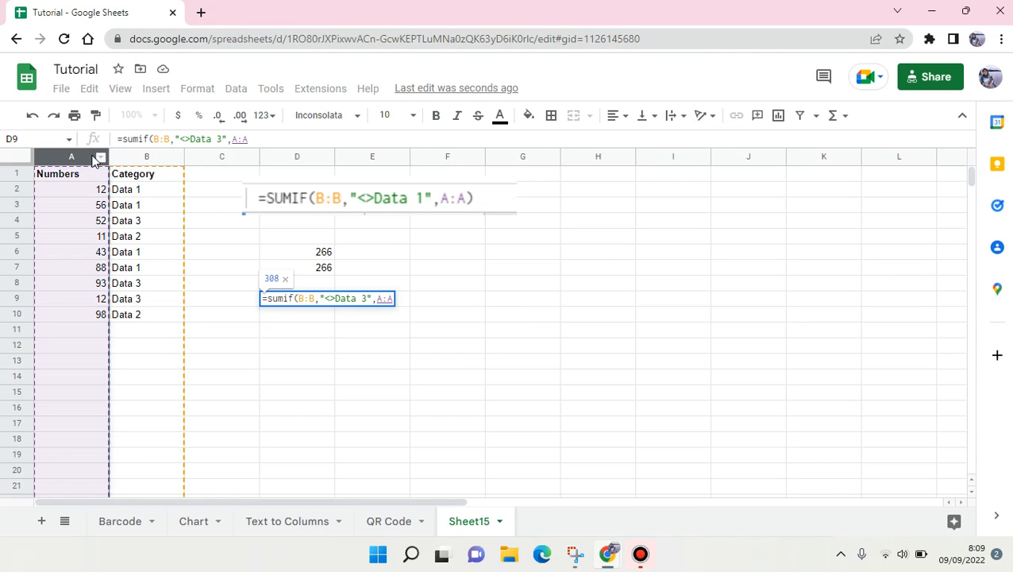
type(")")
key("Return")
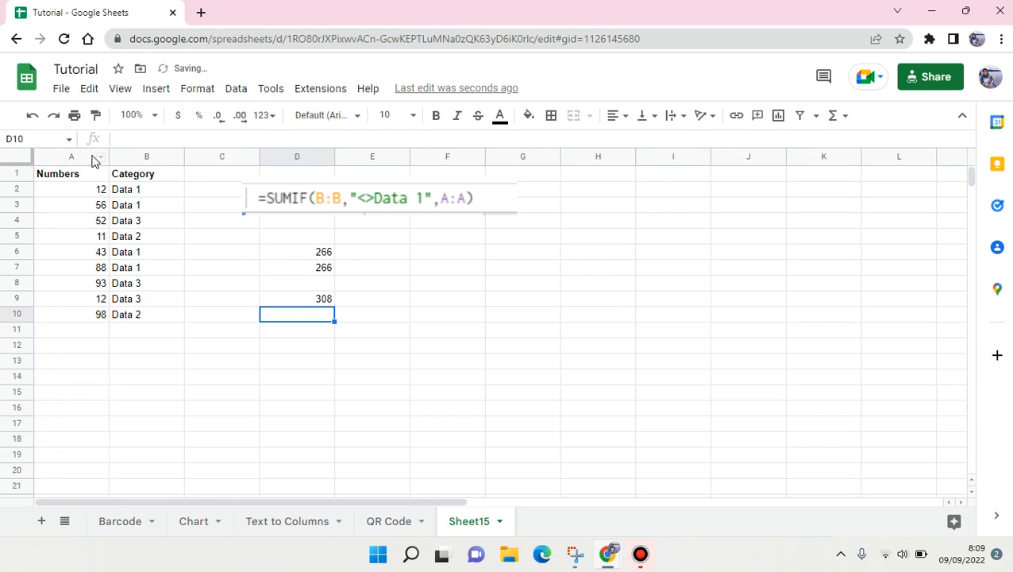
left_click(323, 300)
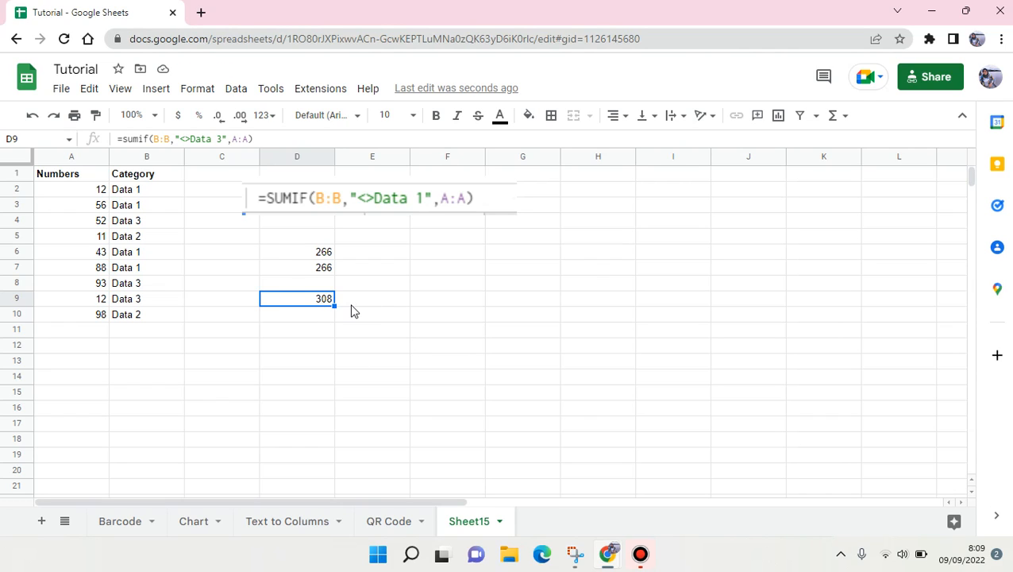
- Add up the numbers of all rows that are not Data 3 in D10 with =A2+A3+A5+A6+A7+A10
left_click(297, 315)
type("=")
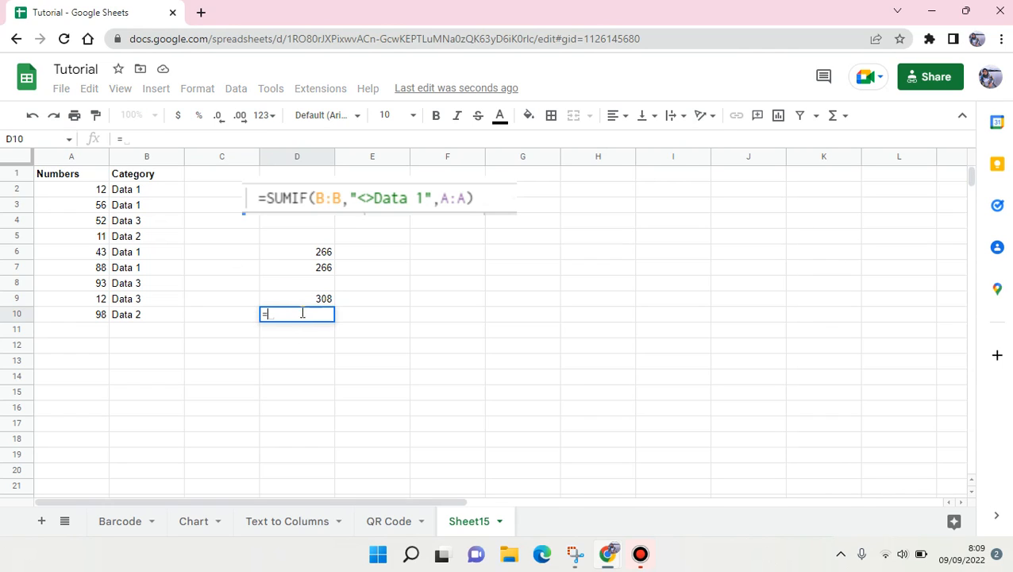
left_click(98, 193)
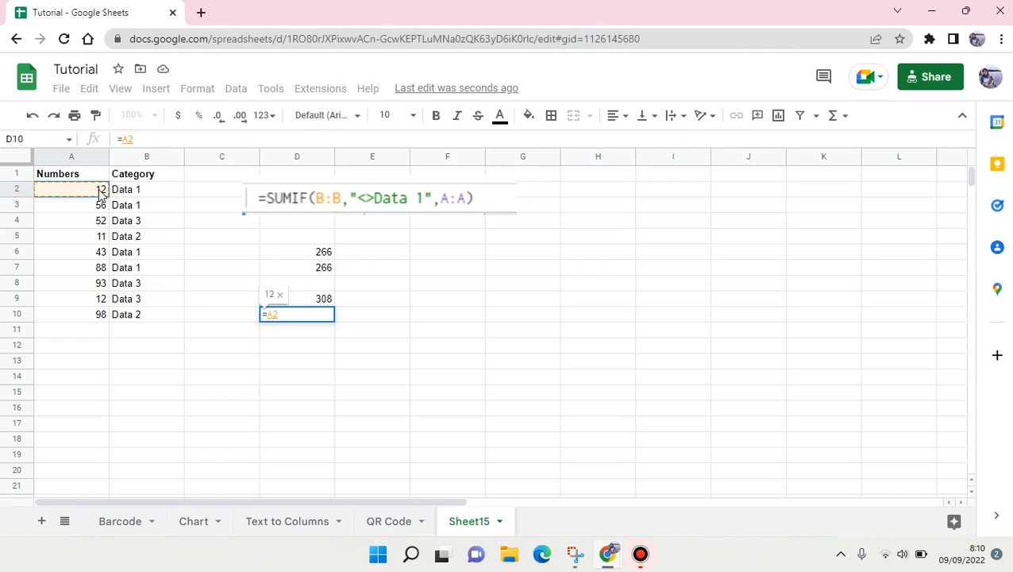
type("+")
left_click(77, 210)
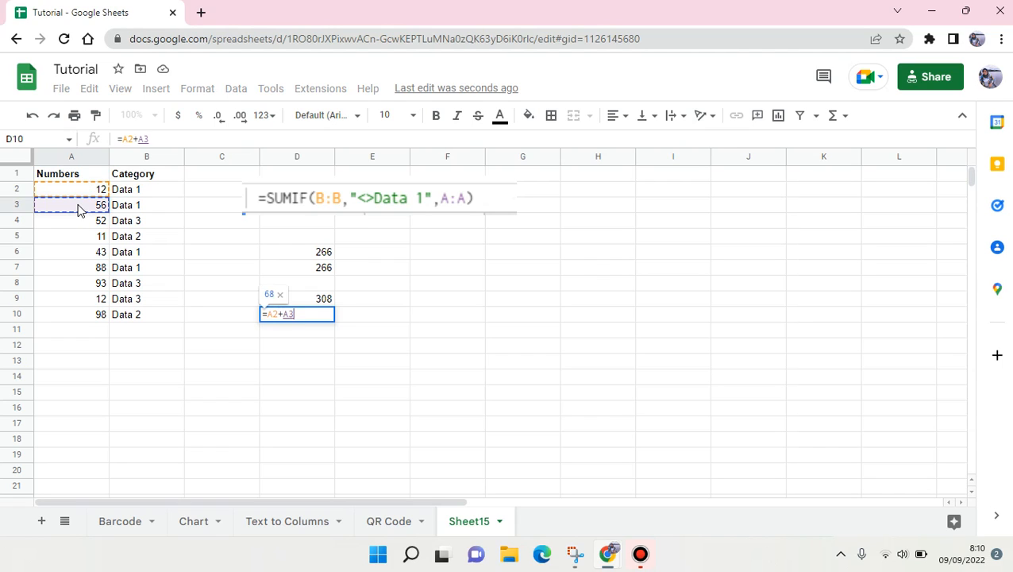
type("+")
left_click(92, 241)
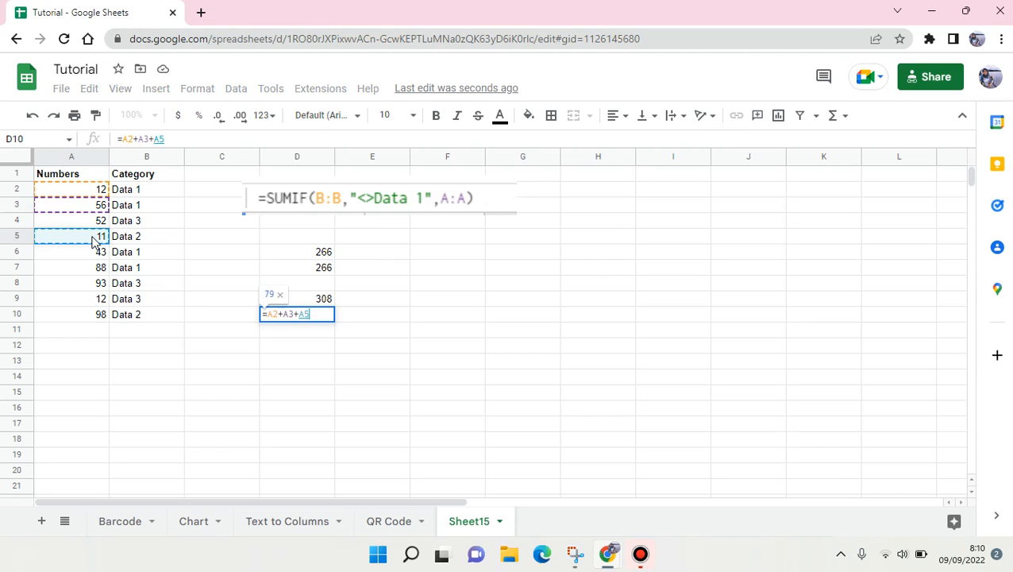
type("+")
left_click(83, 253)
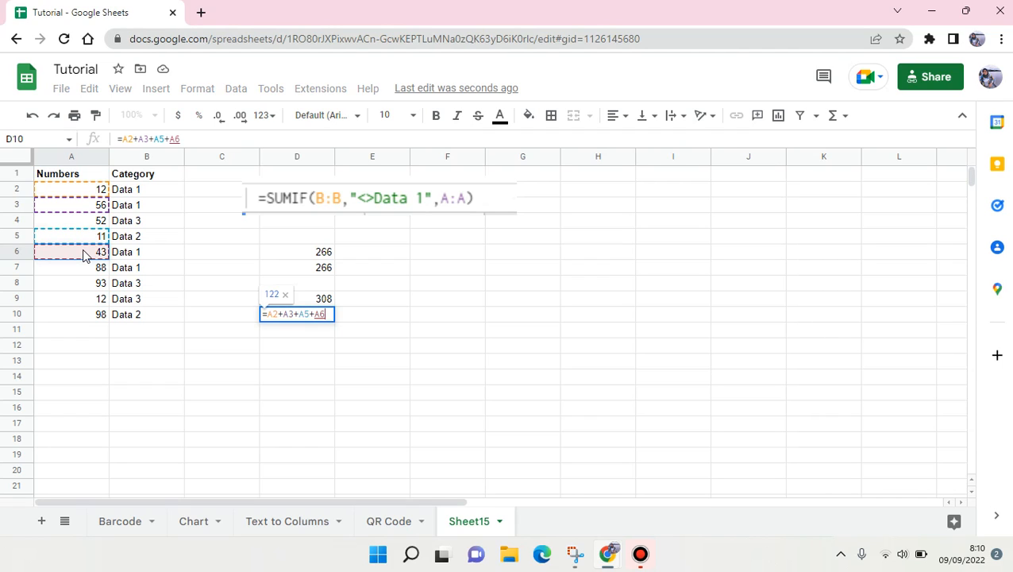
type("+")
left_click(91, 268)
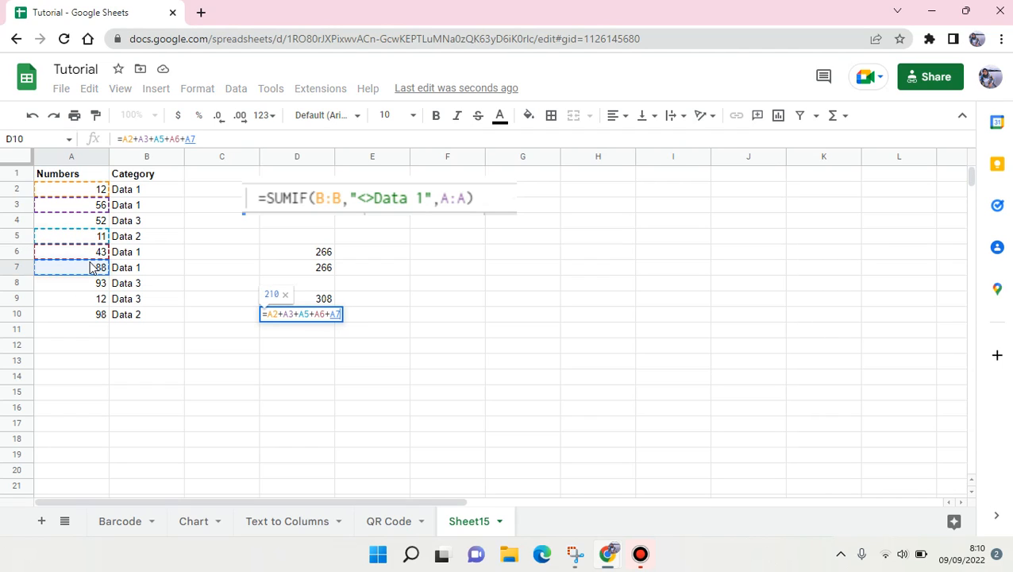
type("+")
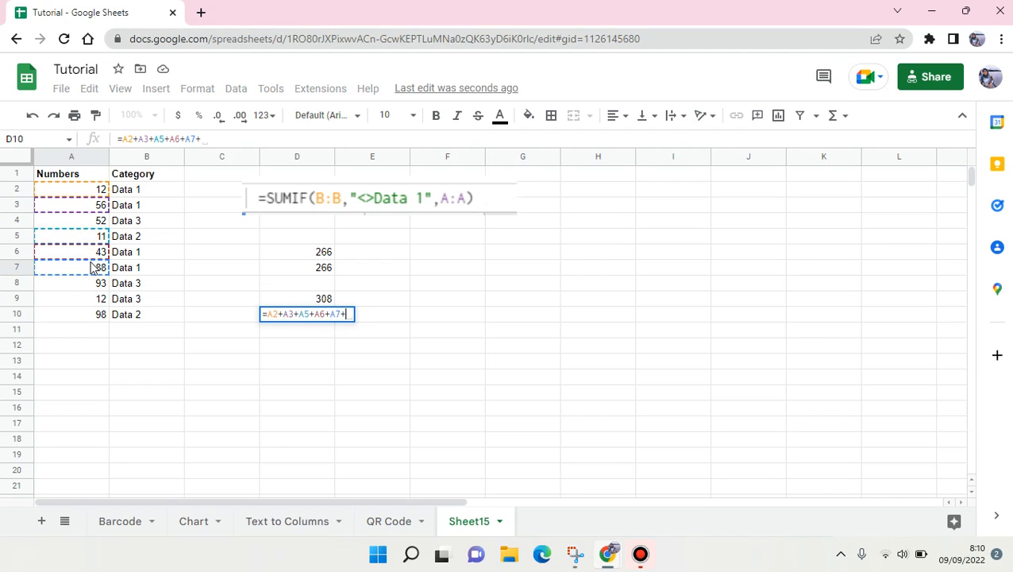
left_click(96, 316)
key("Return")
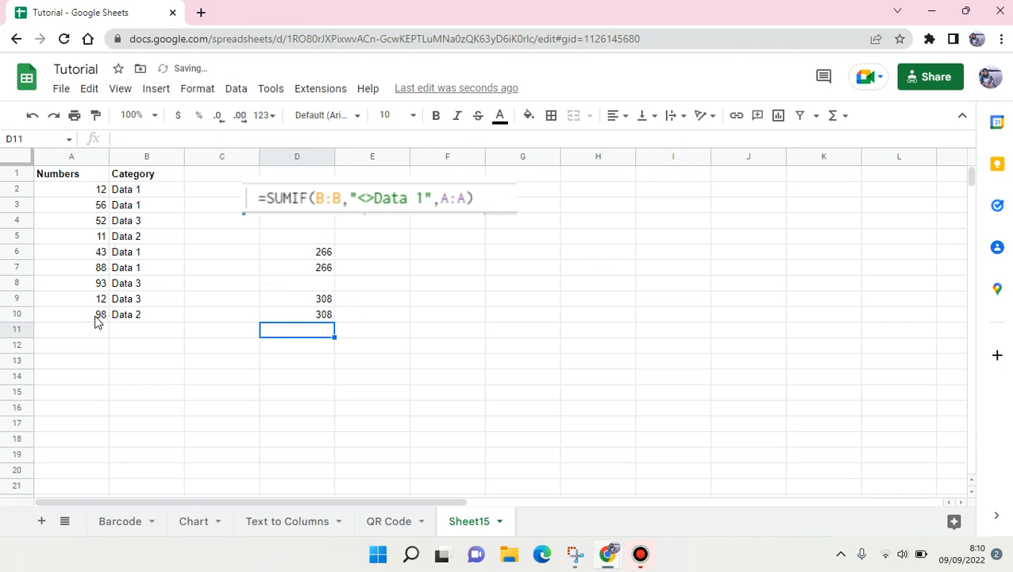